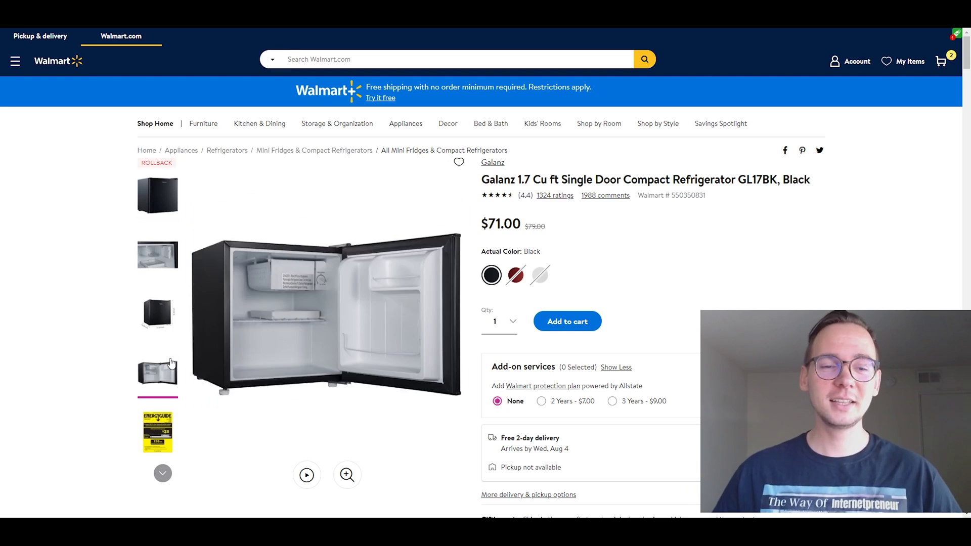
# - Examine the product photos of the Galanz 1.7 Cu ft compact refrigerator on the Walmart listing, including its exterior and interior views
pyautogui.click(163, 474)
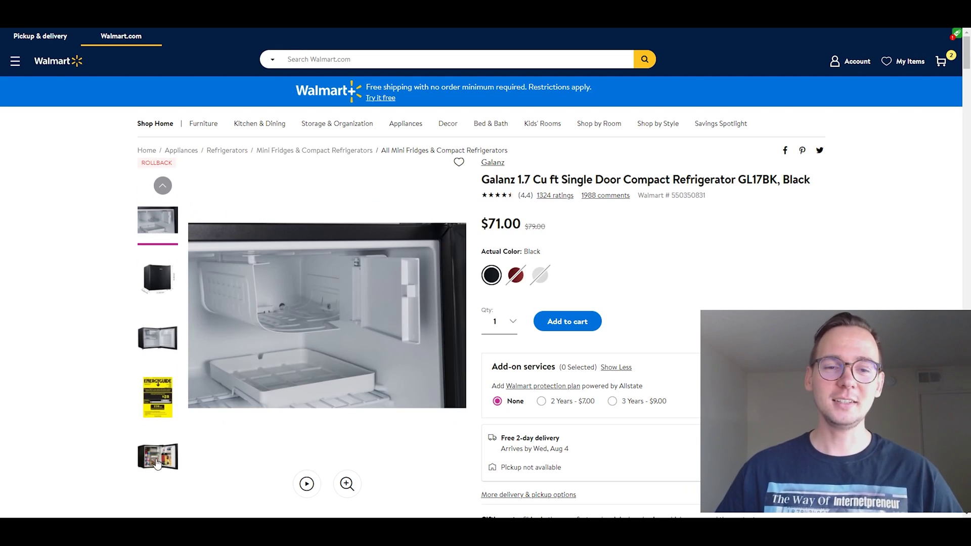
pyautogui.click(163, 185)
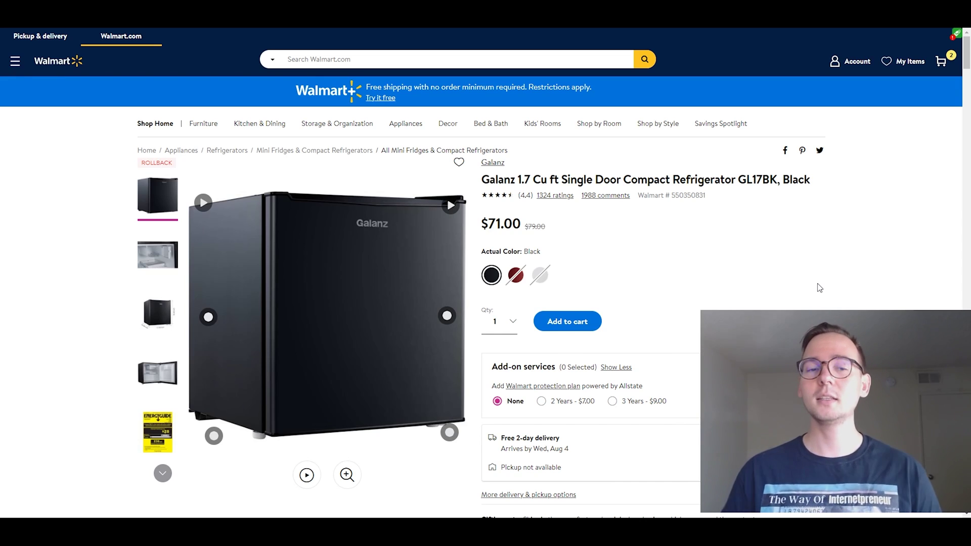
pyautogui.click(171, 263)
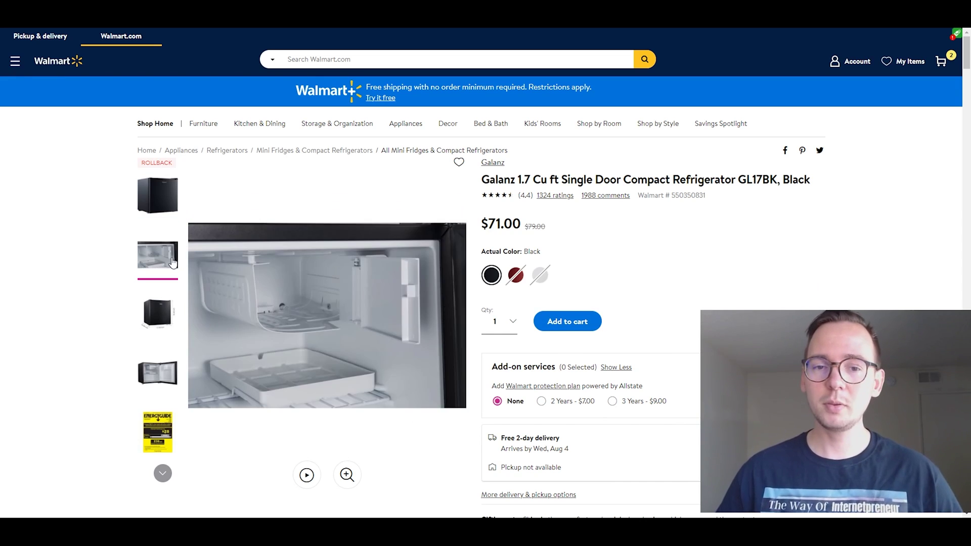
pyautogui.moveTo(162, 362)
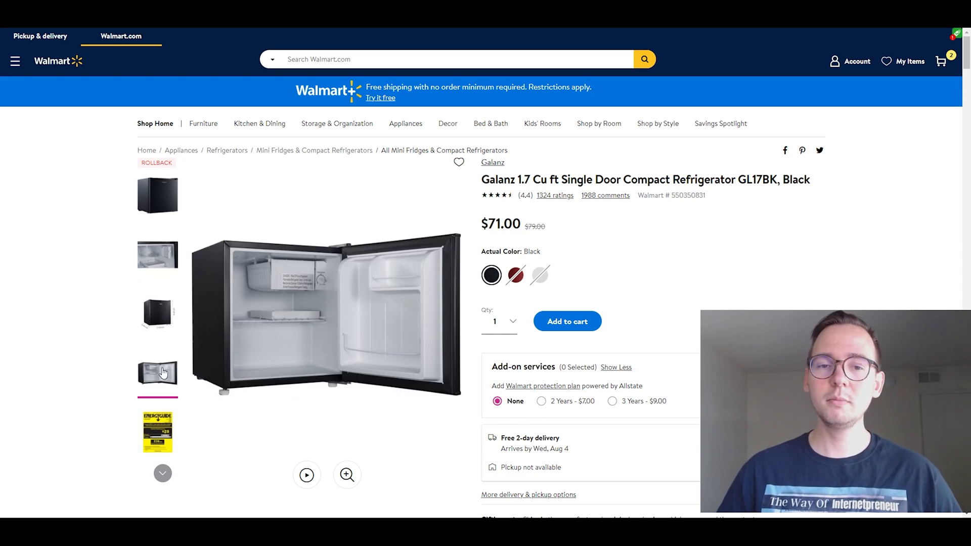
pyautogui.click(162, 473)
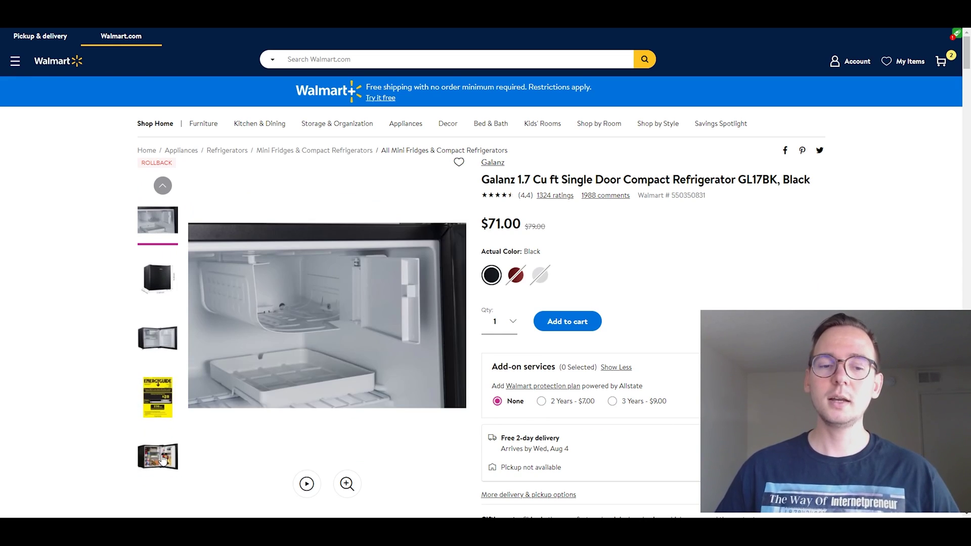
pyautogui.click(162, 186)
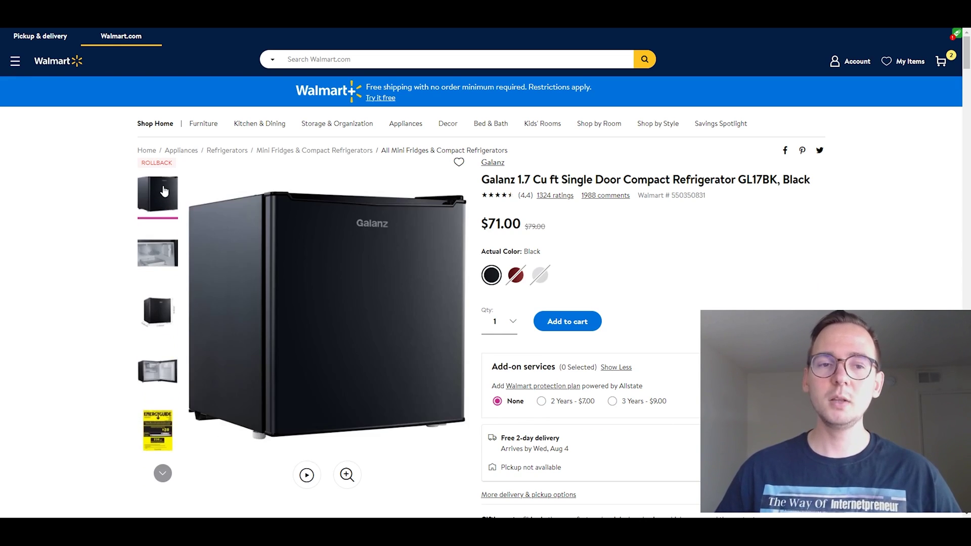
pyautogui.click(310, 269)
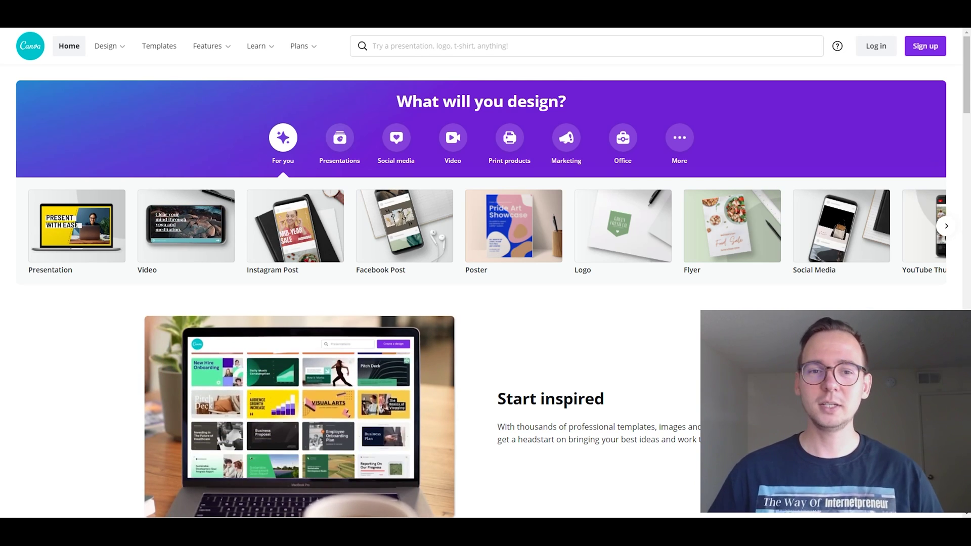
pyautogui.scroll(-8, 691, 339)
pyautogui.scroll(-5, 693, 339)
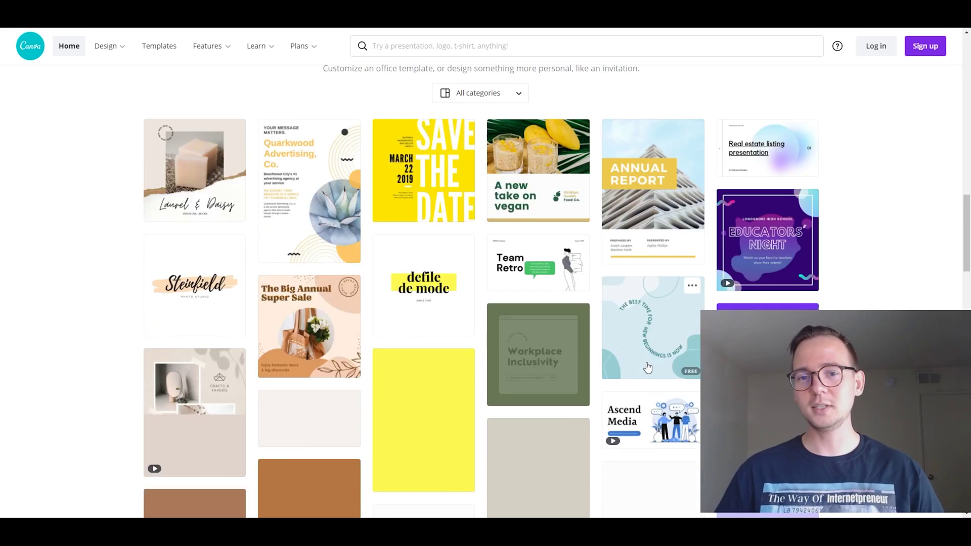
pyautogui.scroll(10, 658, 364)
pyautogui.scroll(1, 651, 367)
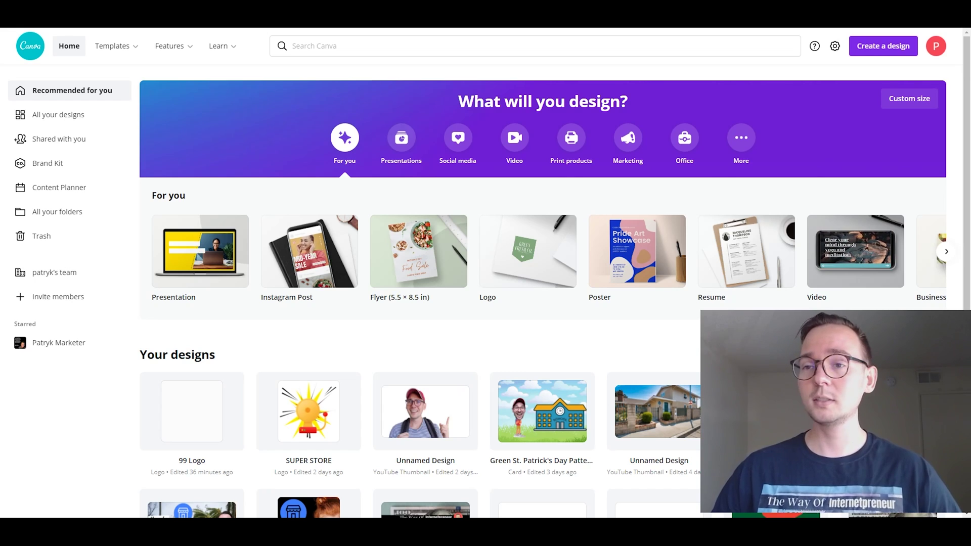
# - Create a new blank design in the Instagram Post format
pyautogui.click(895, 49)
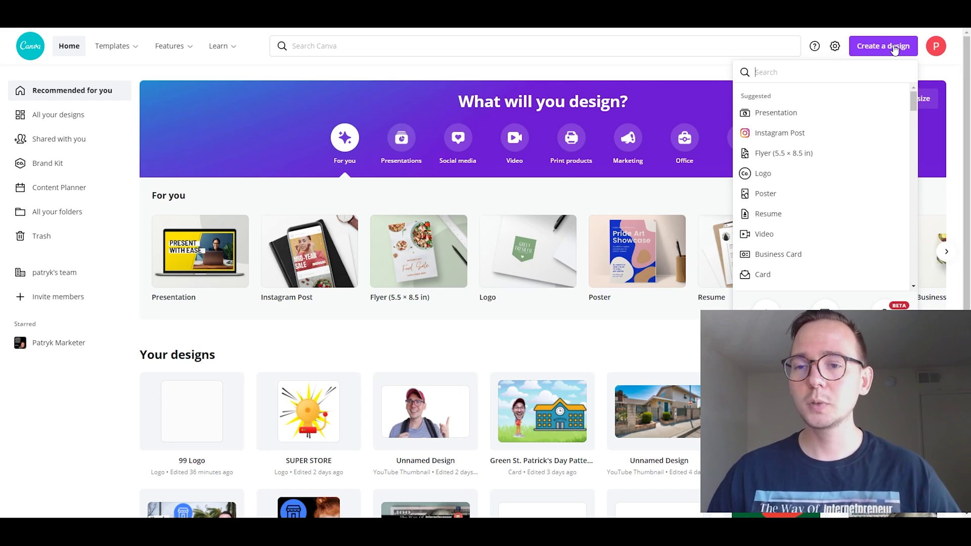
pyautogui.click(803, 145)
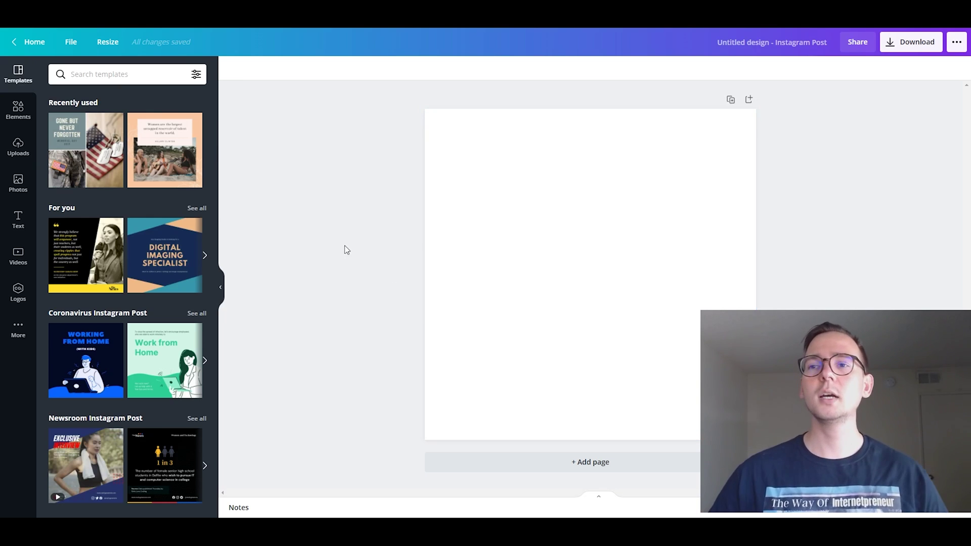
pyautogui.click(38, 42)
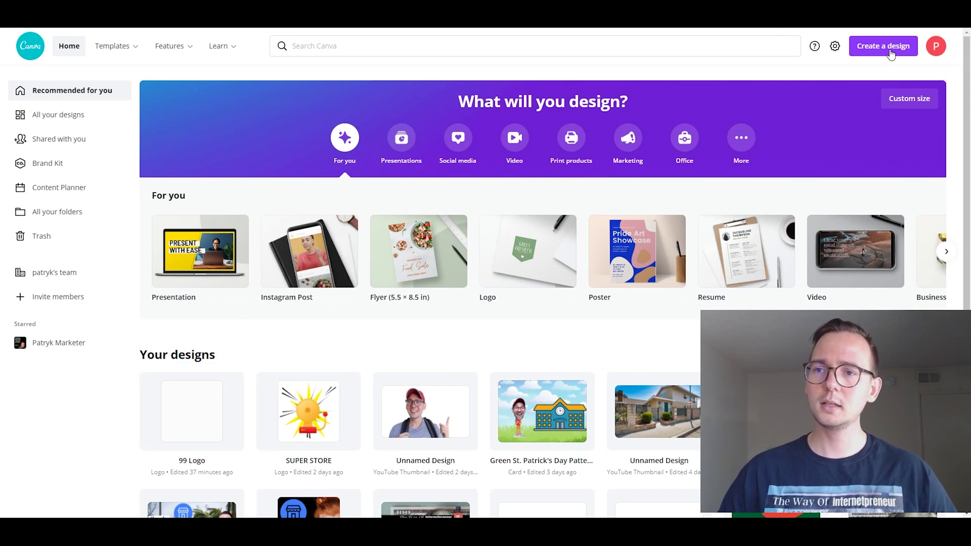
pyautogui.click(890, 49)
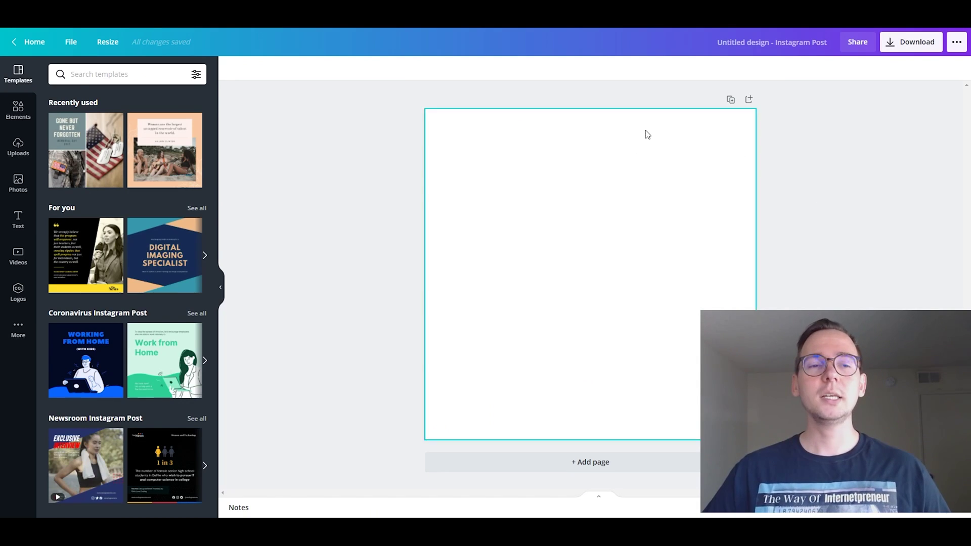
# - Look through the suggested Instagram post templates for the blank design
pyautogui.scroll(-1, 149, 150)
pyautogui.scroll(-7, 152, 167)
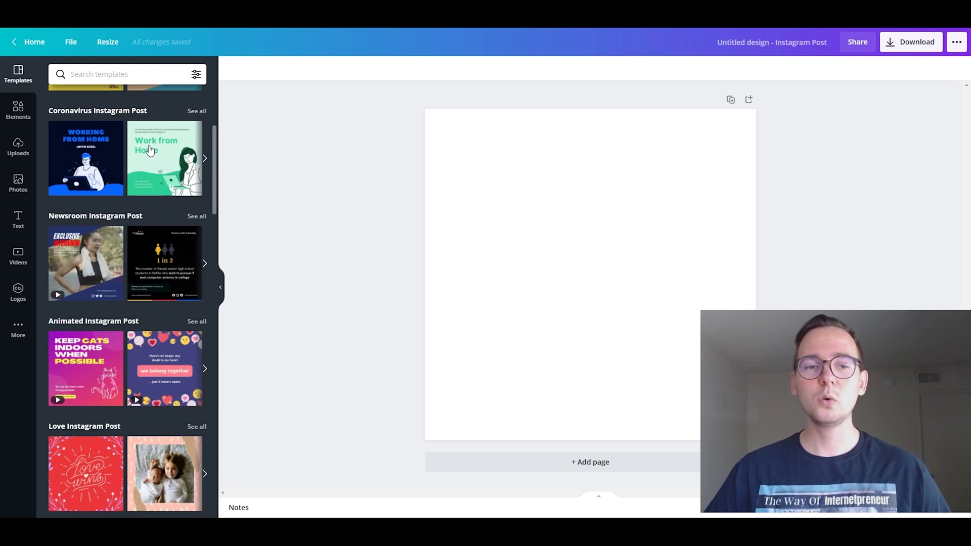
pyautogui.scroll(7, 156, 187)
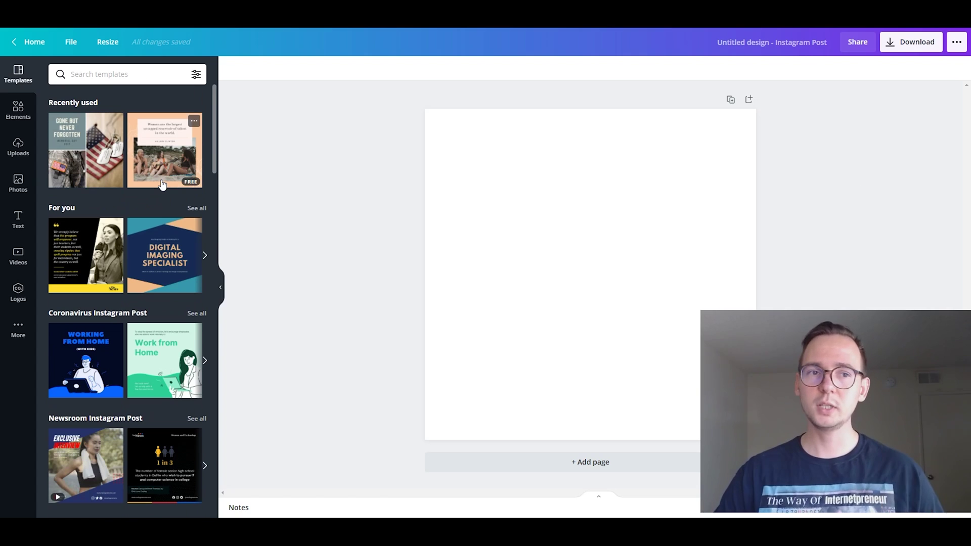
# - Try out the recently used yellow alarm bell graphic on the blank page and delete it
pyautogui.click(8, 110)
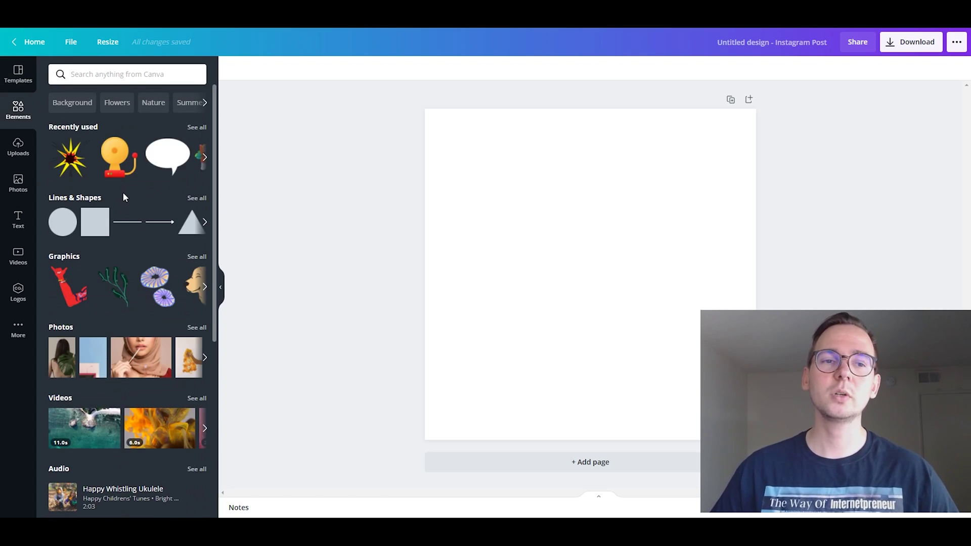
pyautogui.click(117, 156)
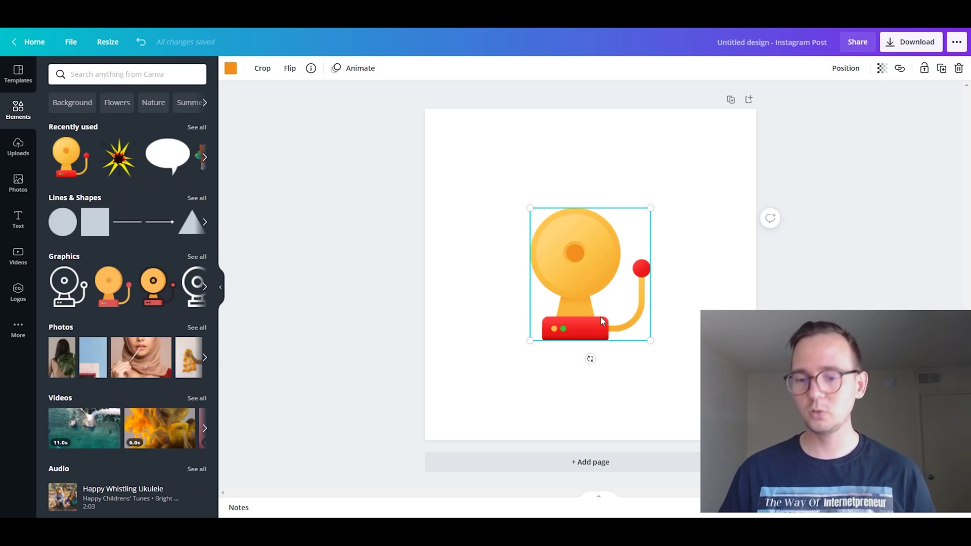
pyautogui.press('Delete')
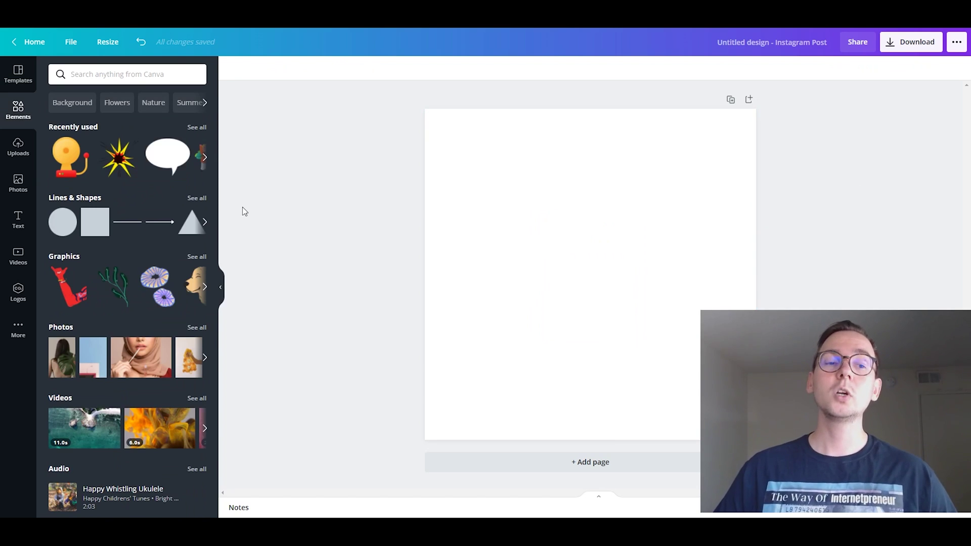
# - Upload the photo of the closed black Galanz refrigerator from the device
pyautogui.click(25, 155)
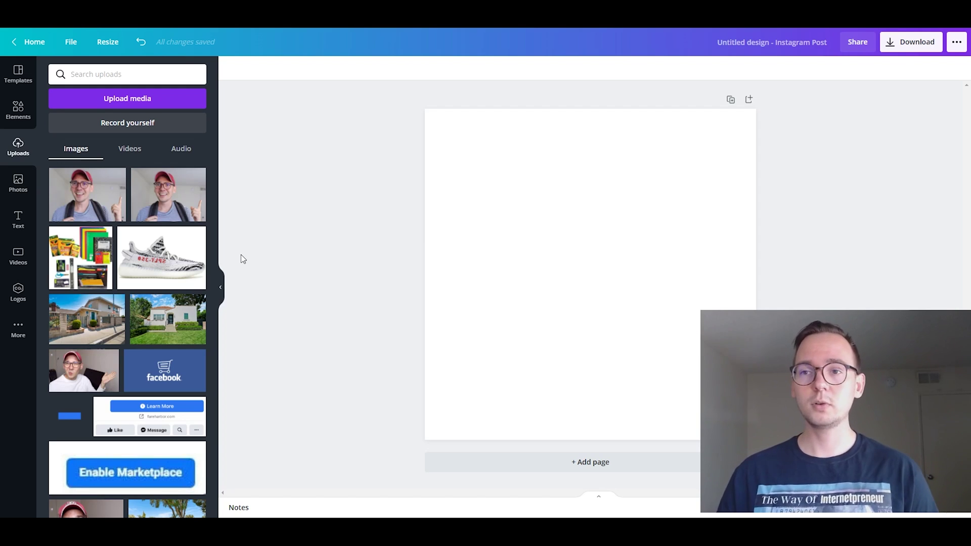
pyautogui.click(72, 100)
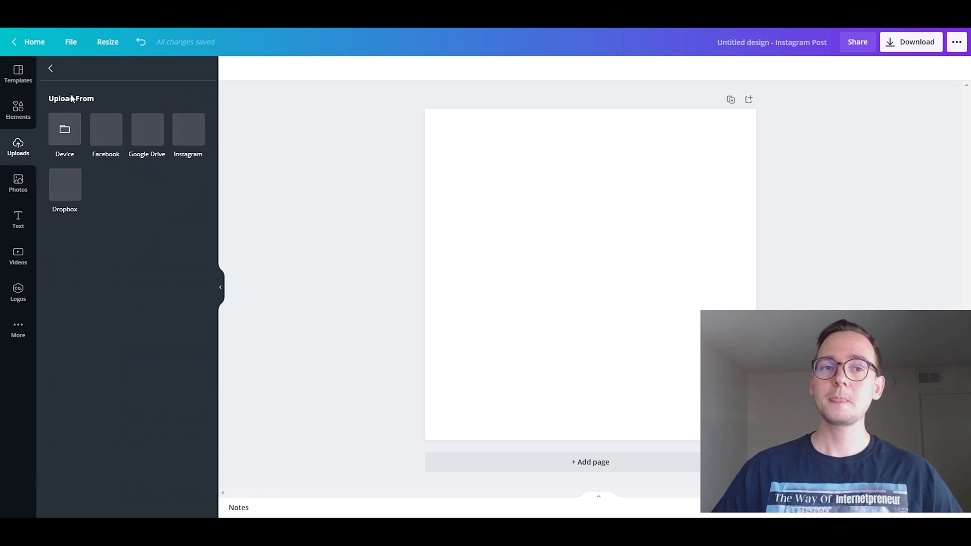
pyautogui.click(74, 132)
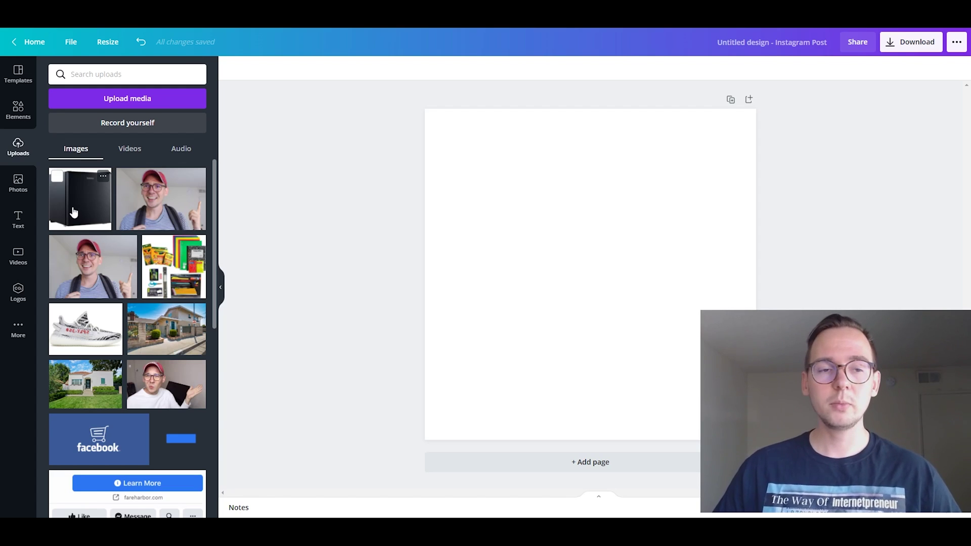
# - Place the uploaded refrigerator photo on the page as a freestanding image, enlarge it and center it with a white margin around it
pyautogui.moveTo(73, 212); pyautogui.dragTo(448, 182)
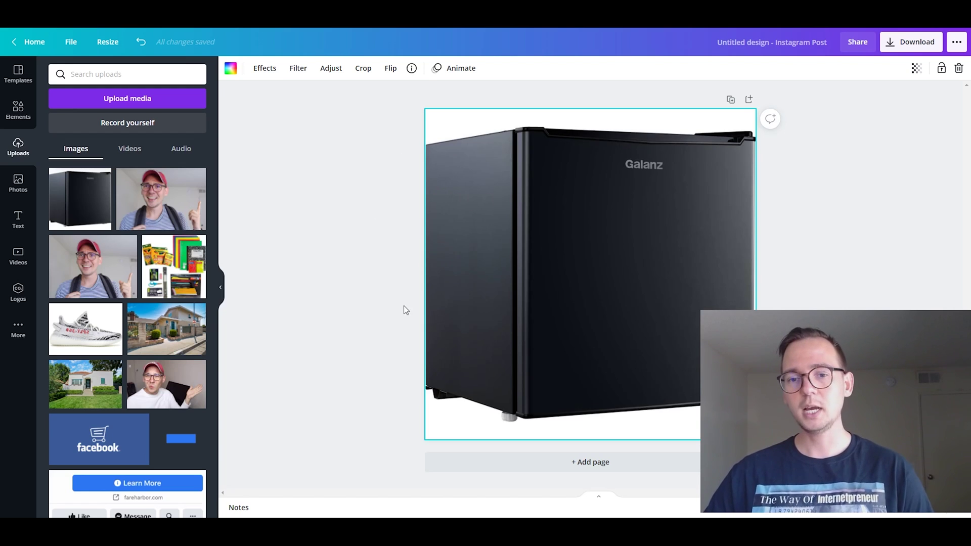
pyautogui.press('Delete')
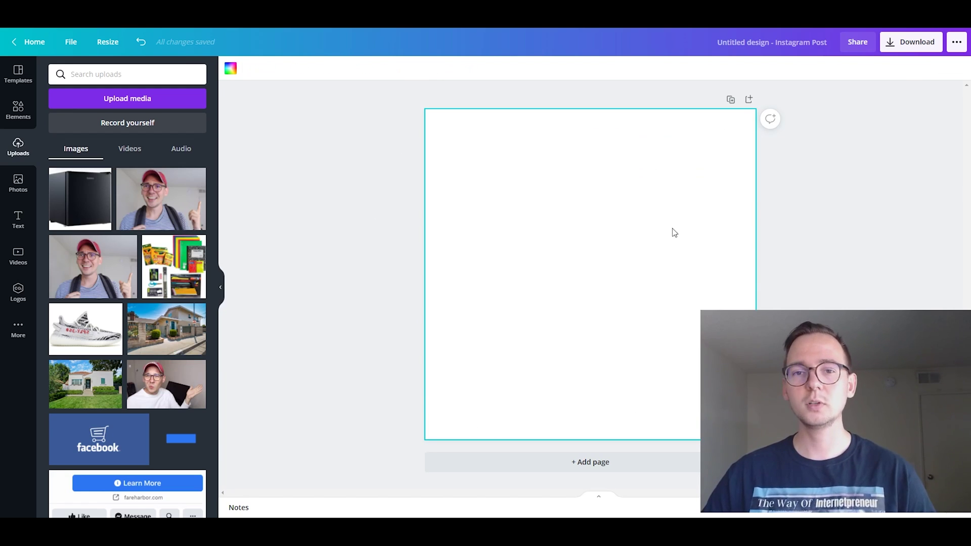
pyautogui.moveTo(81, 198); pyautogui.dragTo(512, 262)
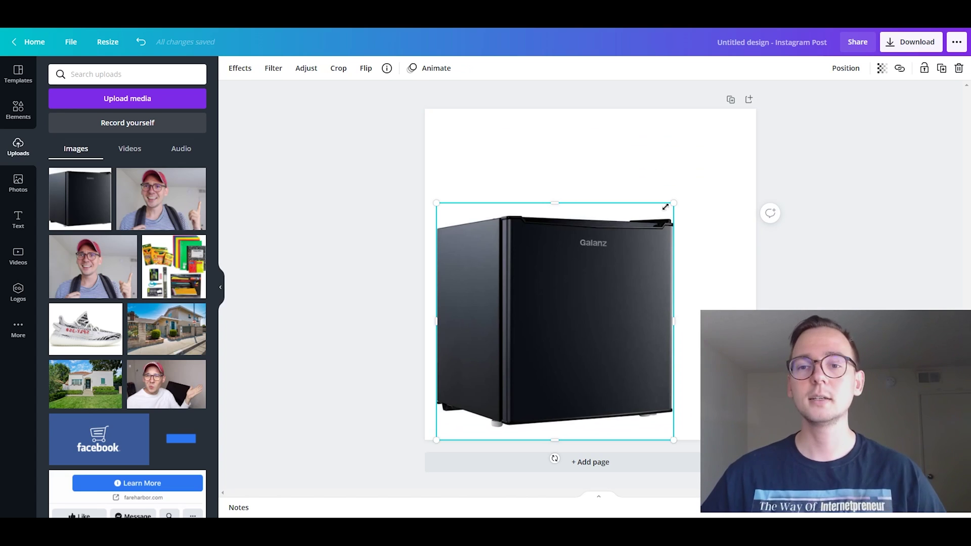
pyautogui.moveTo(674, 203); pyautogui.dragTo(743, 150)
pyautogui.click(830, 187)
pyautogui.moveTo(617, 306); pyautogui.dragTo(622, 286)
pyautogui.click(768, 135)
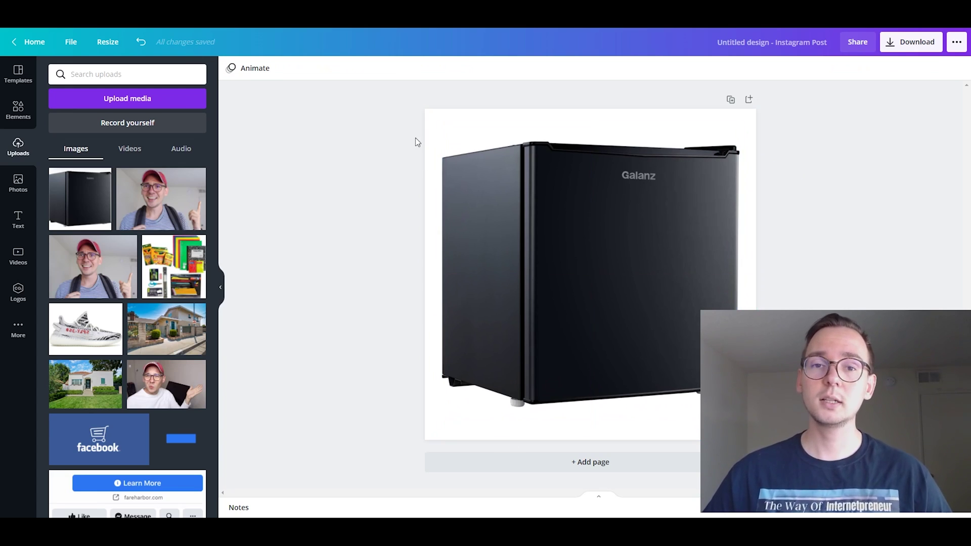
pyautogui.click(432, 119)
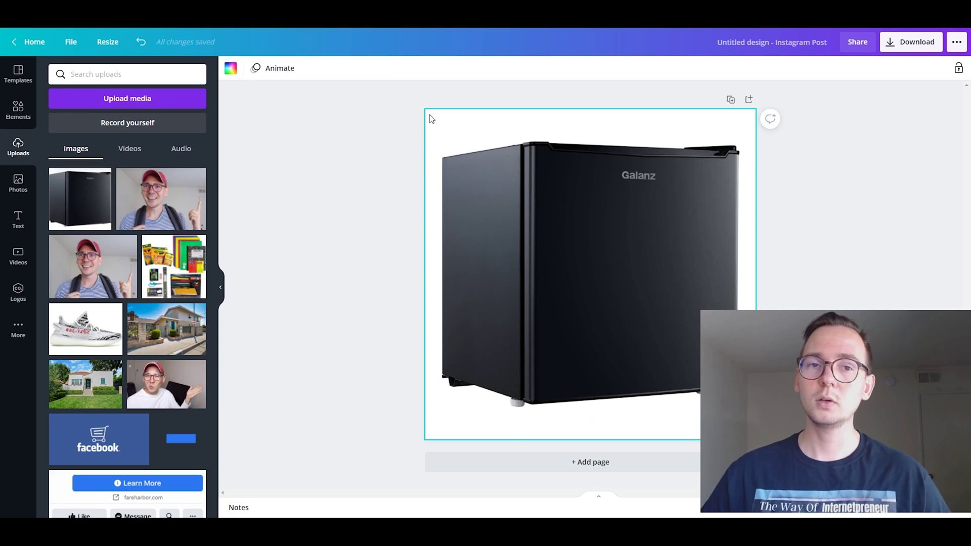